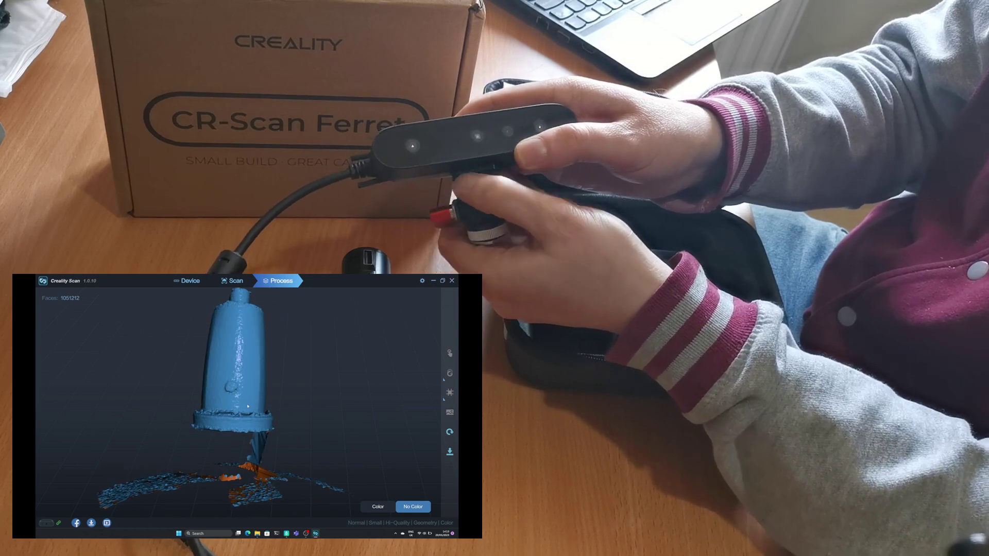
# Orbit and zoom the coloured Groot planter mesh to inspect its top and front
pyautogui.moveTo(282, 468); pyautogui.dragTo(222, 369)
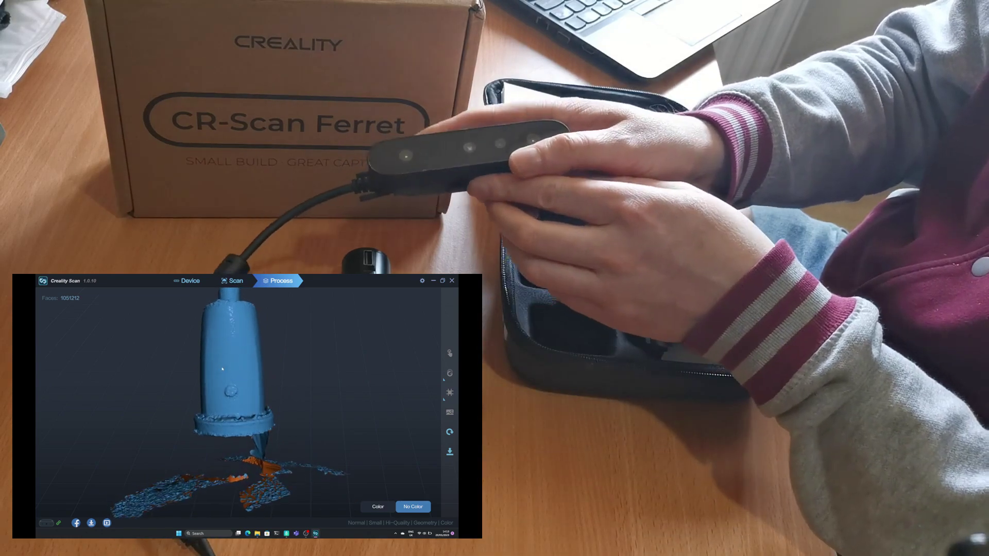
pyautogui.scroll(2, 230, 371)
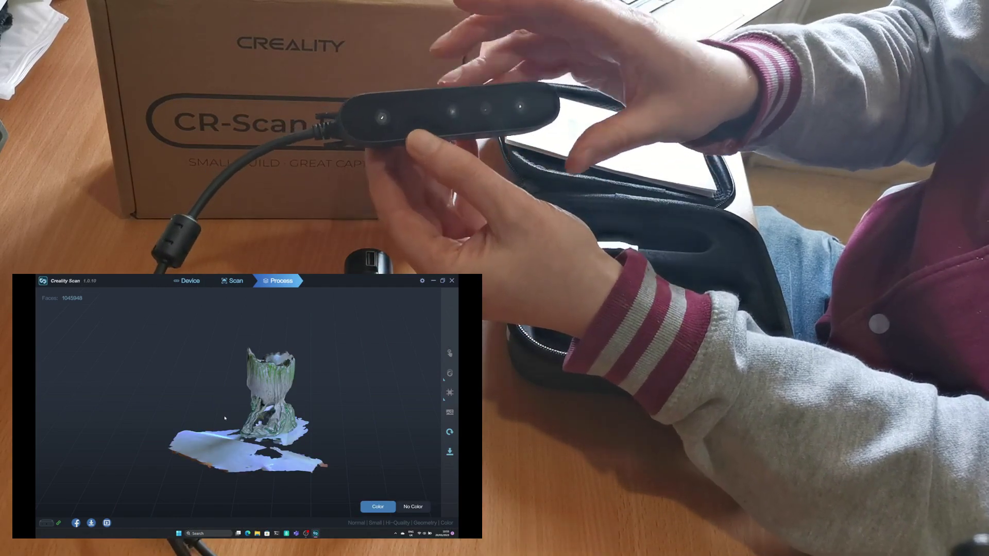
pyautogui.moveTo(247, 407); pyautogui.dragTo(338, 411)
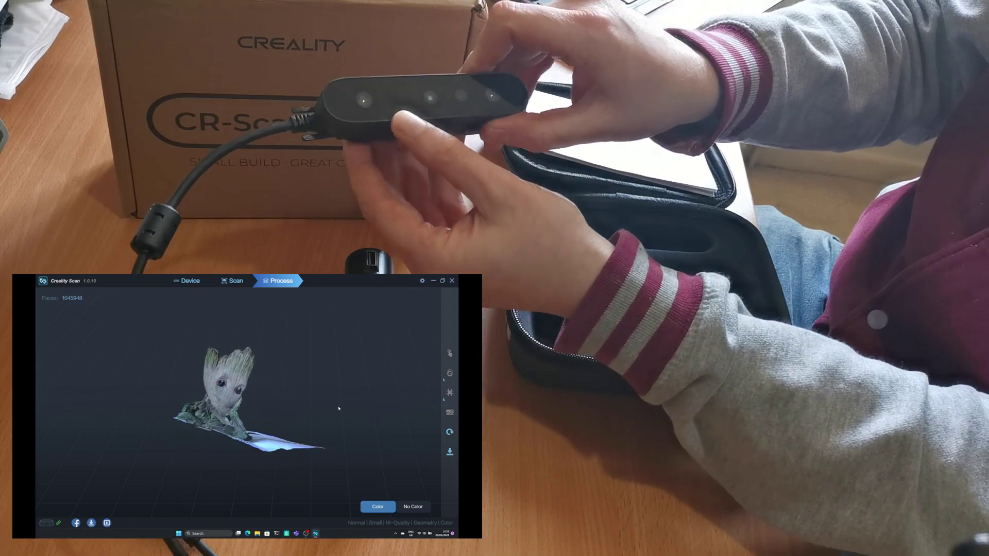
pyautogui.scroll(5, 246, 412)
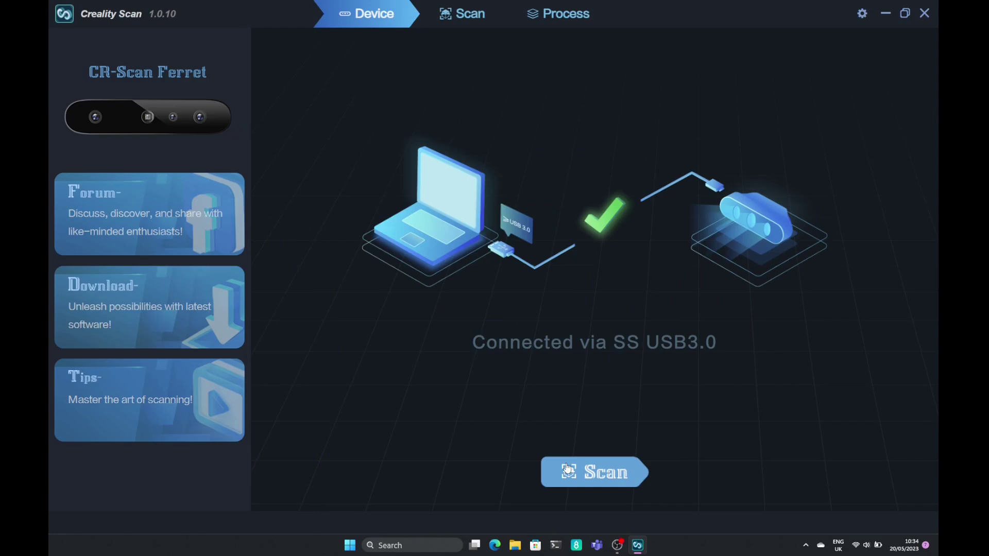
# Configure a new scan with object size Small and start it
pyautogui.click(568, 469)
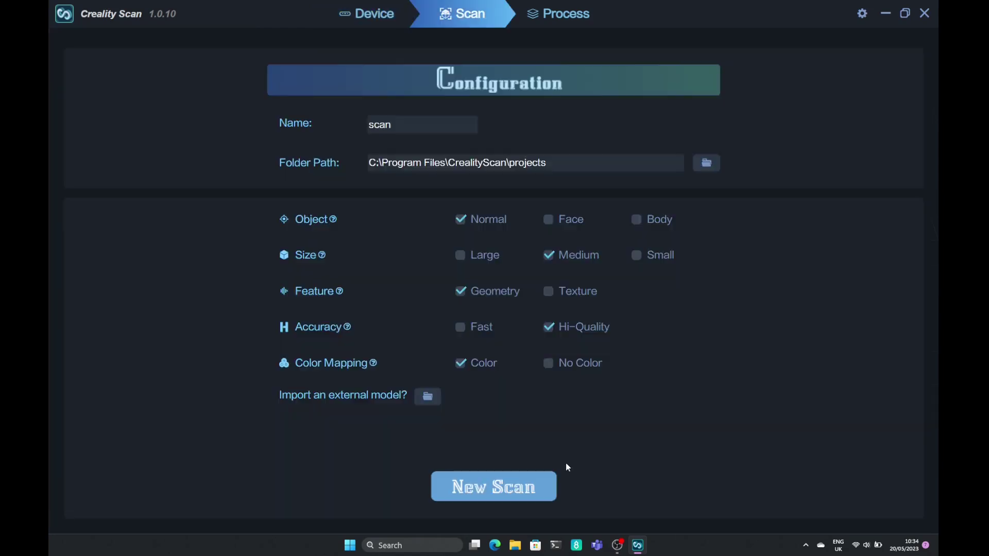
pyautogui.click(635, 266)
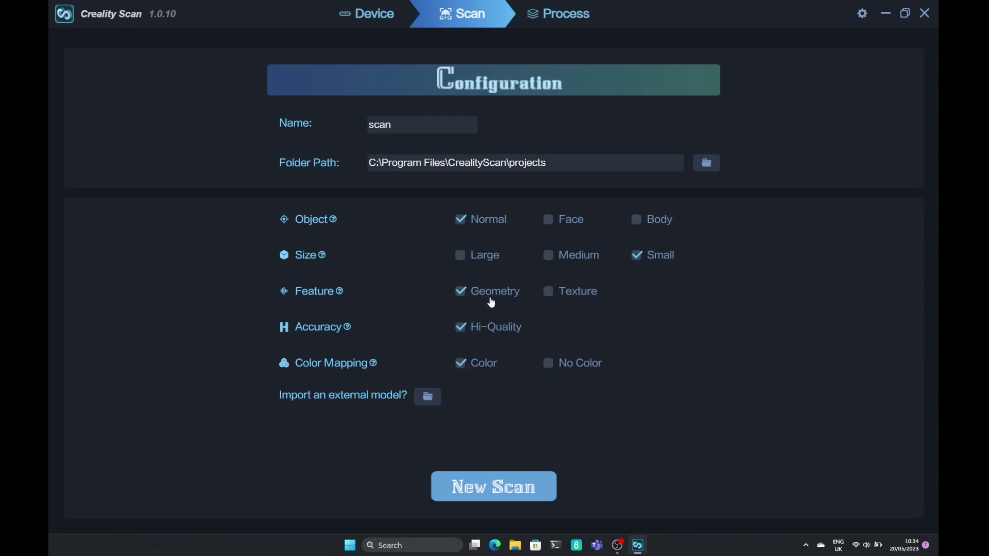
pyautogui.click(494, 487)
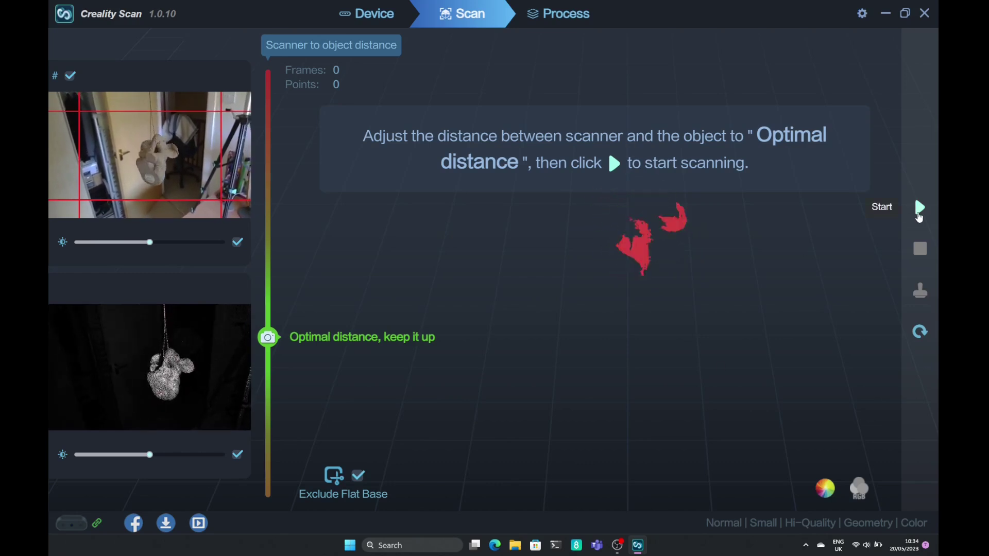
# Start capturing the object in the live scan view
pyautogui.click(920, 208)
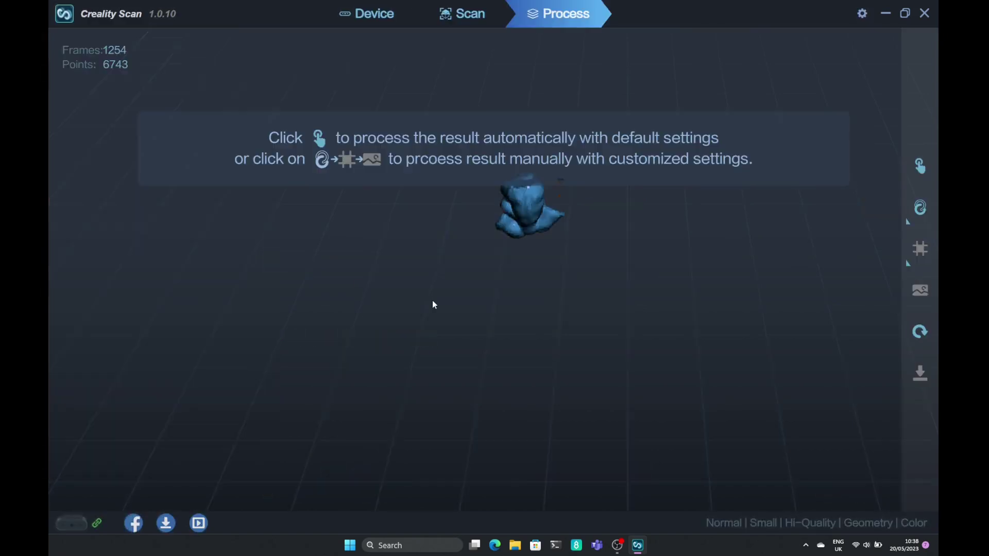
# Run one-click processing on the 1254-frame scan with default settings
pyautogui.moveTo(432, 304); pyautogui.dragTo(616, 398)
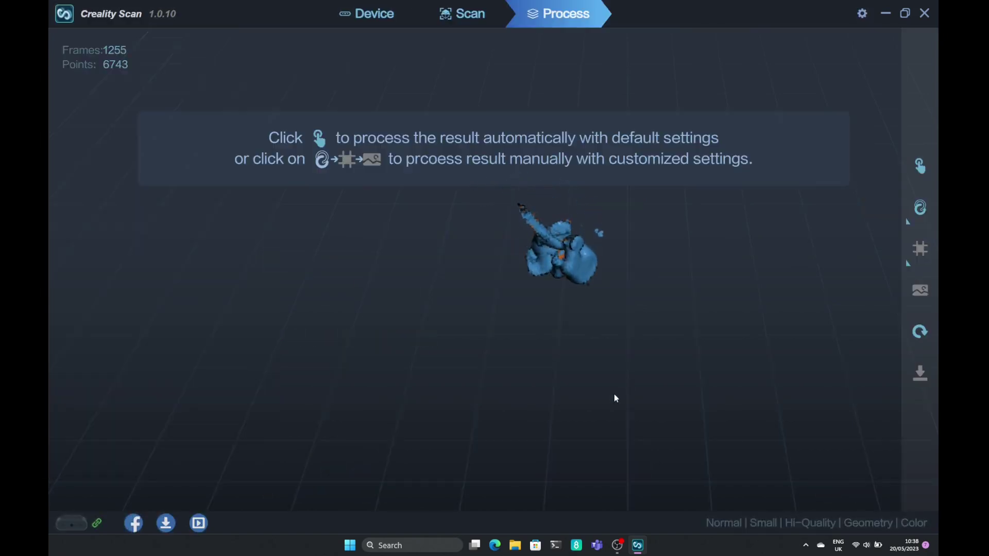
pyautogui.click(920, 166)
pyautogui.click(440, 294)
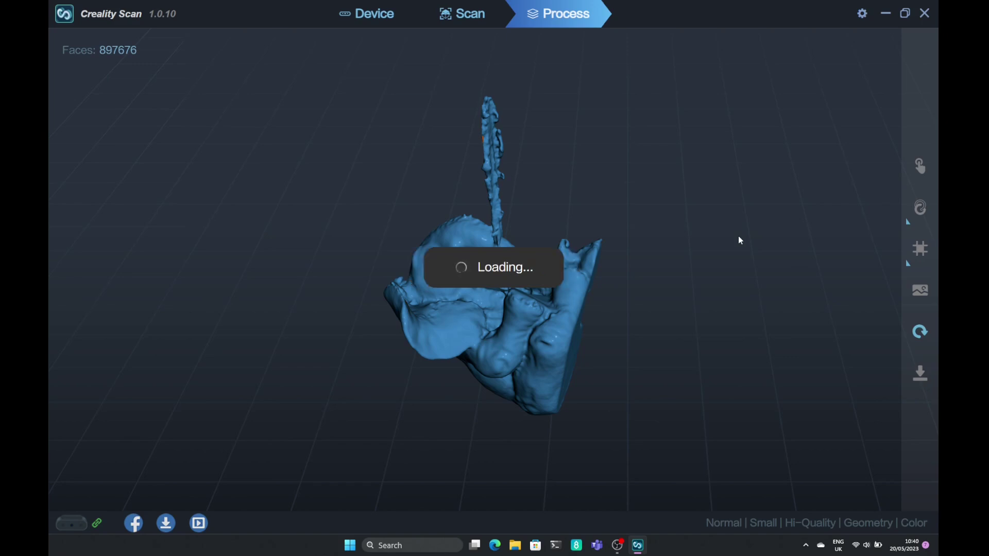
# Orbit and zoom in on the textured elephant mesh to inspect it
pyautogui.moveTo(730, 236); pyautogui.dragTo(364, 175)
pyautogui.scroll(3, 520, 258)
pyautogui.scroll(3, 520, 259)
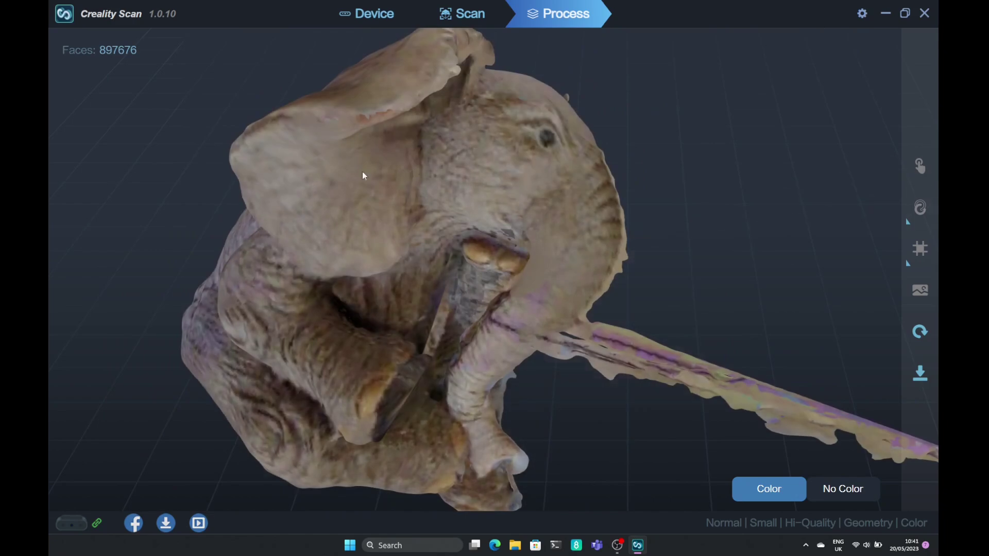
pyautogui.click(856, 498)
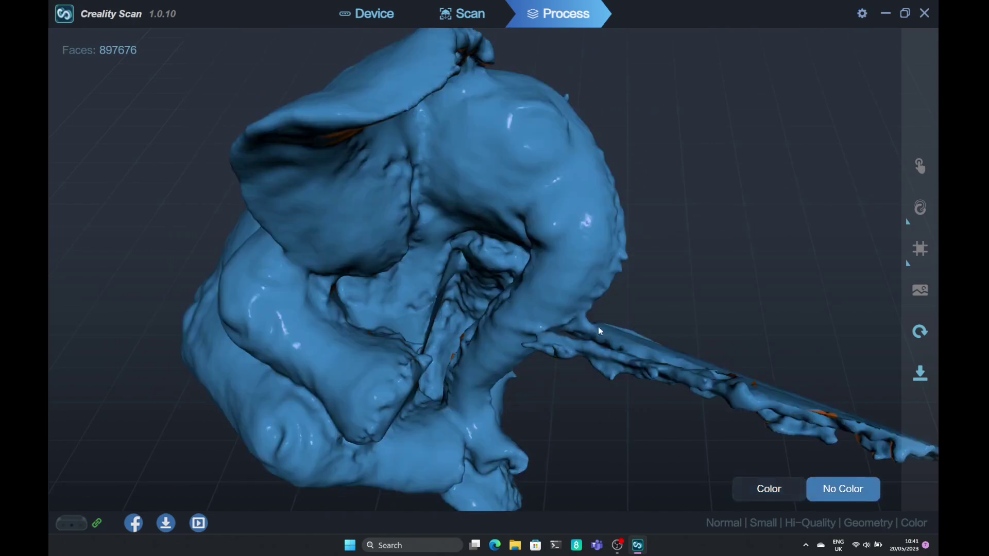
pyautogui.moveTo(599, 302); pyautogui.dragTo(300, 291)
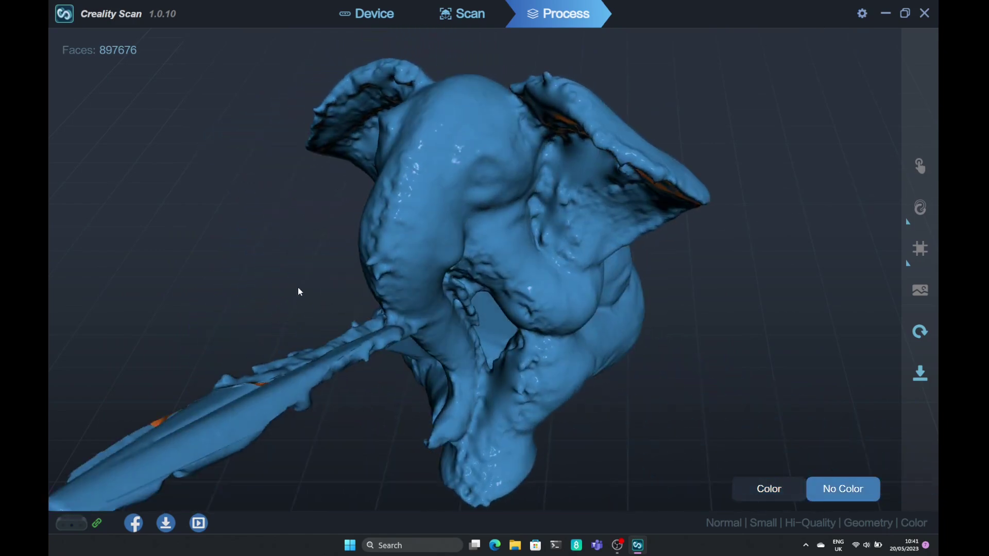
pyautogui.moveTo(514, 295); pyautogui.dragTo(422, 184)
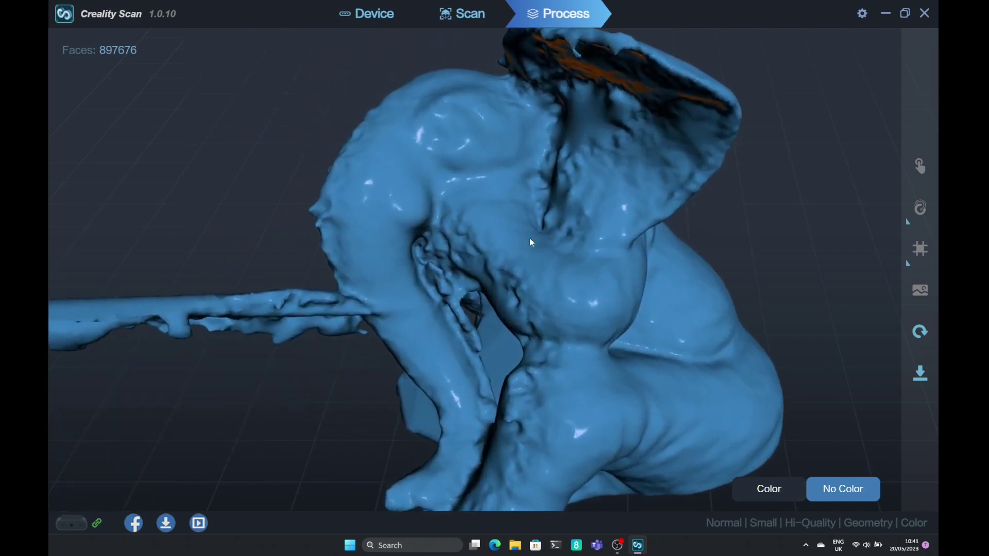
pyautogui.moveTo(530, 238); pyautogui.dragTo(543, 334)
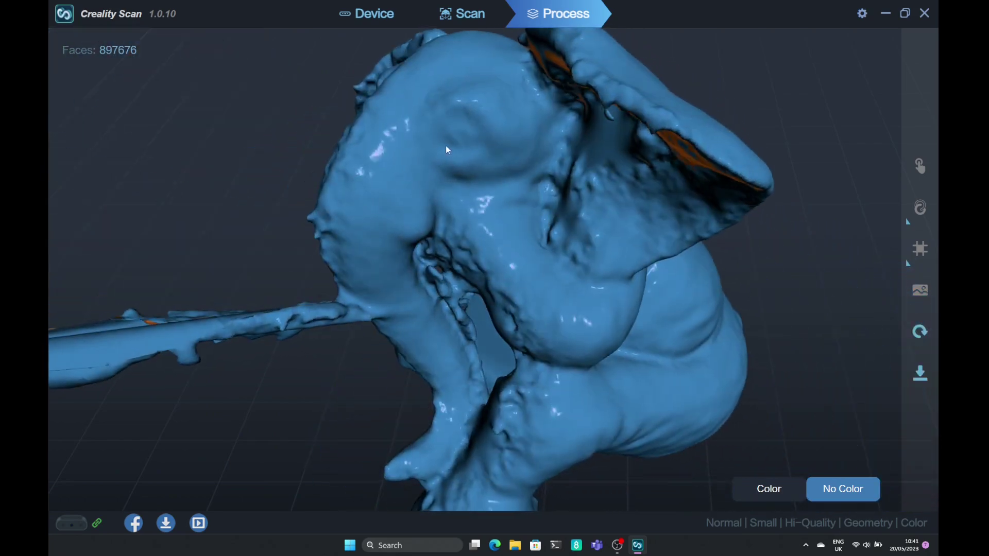
pyautogui.moveTo(447, 149); pyautogui.dragTo(512, 143)
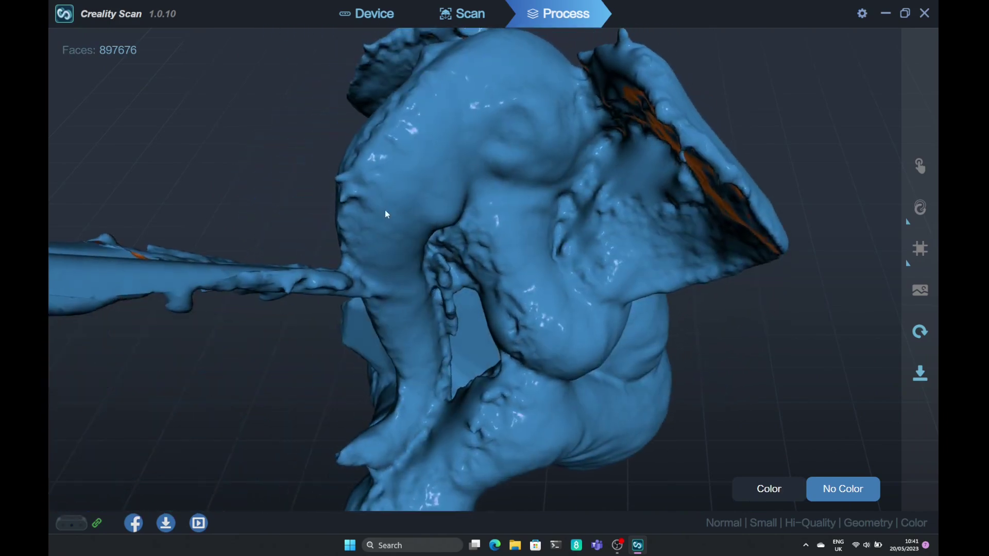
pyautogui.moveTo(387, 215); pyautogui.dragTo(256, 194)
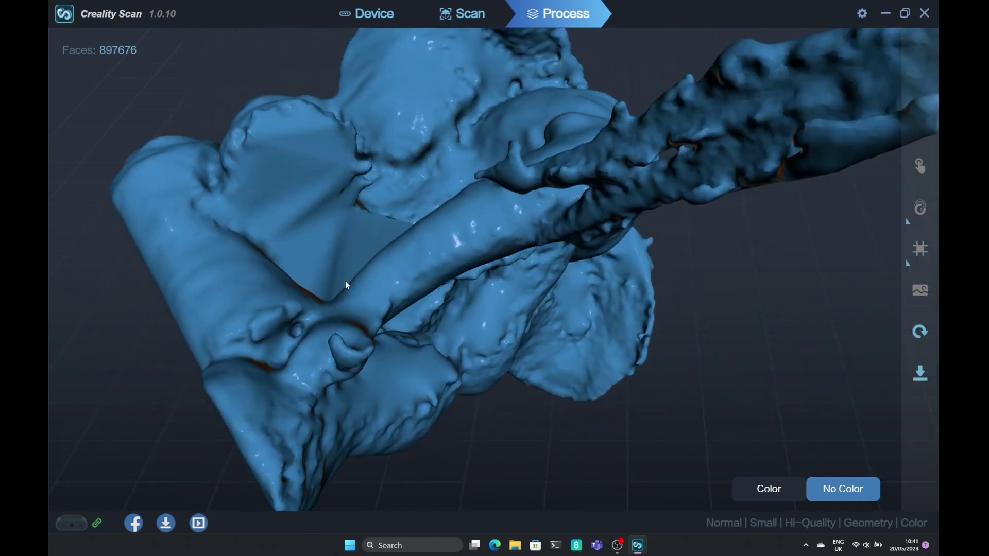
pyautogui.moveTo(311, 227); pyautogui.dragTo(490, 389)
pyautogui.moveTo(345, 249); pyautogui.dragTo(491, 361)
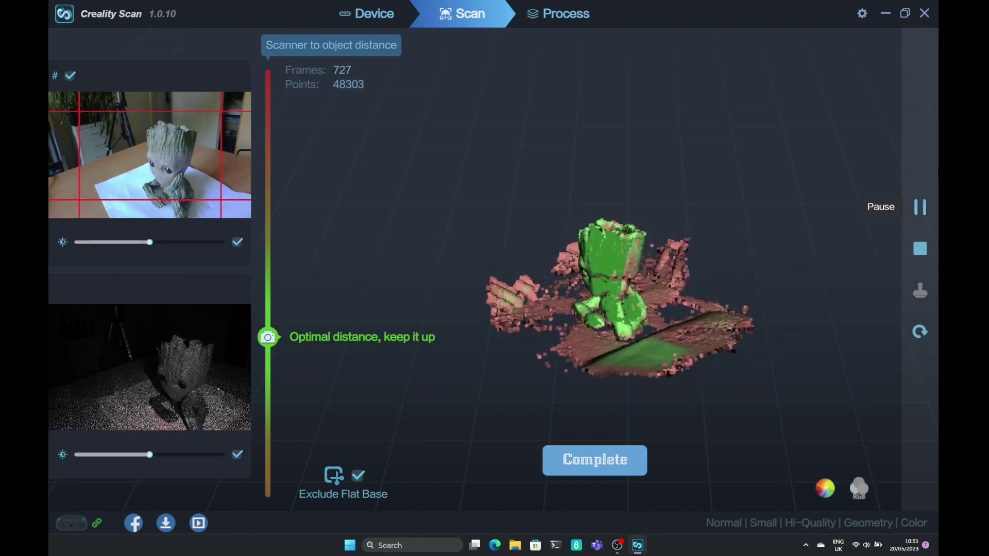
# End the Groot planter scan and process it with default parameters
pyautogui.click(612, 466)
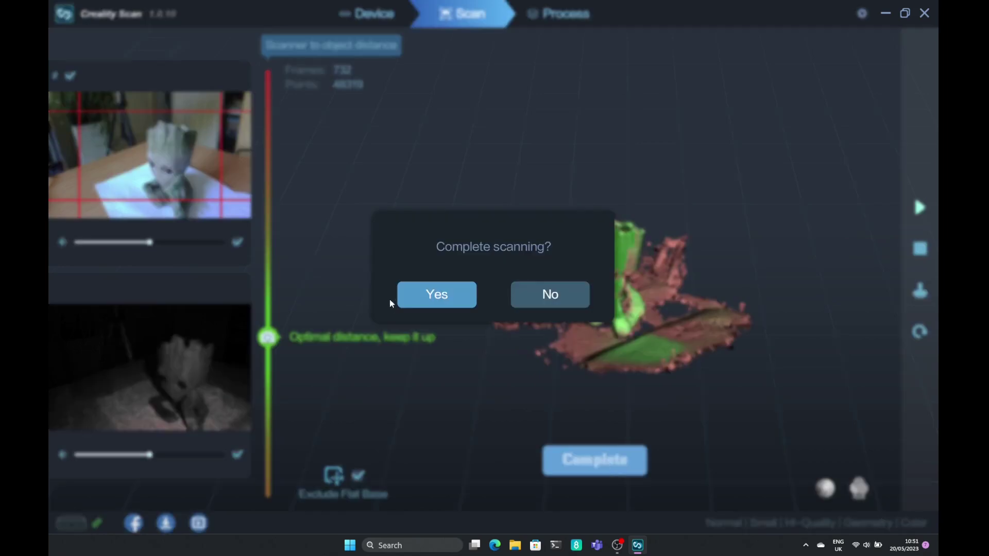
pyautogui.click(438, 294)
pyautogui.click(920, 166)
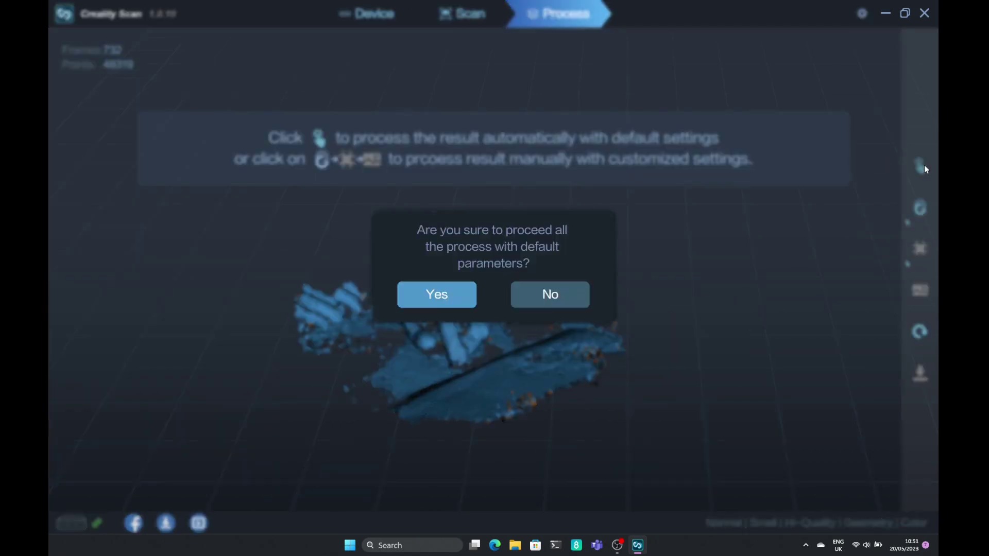
pyautogui.click(446, 298)
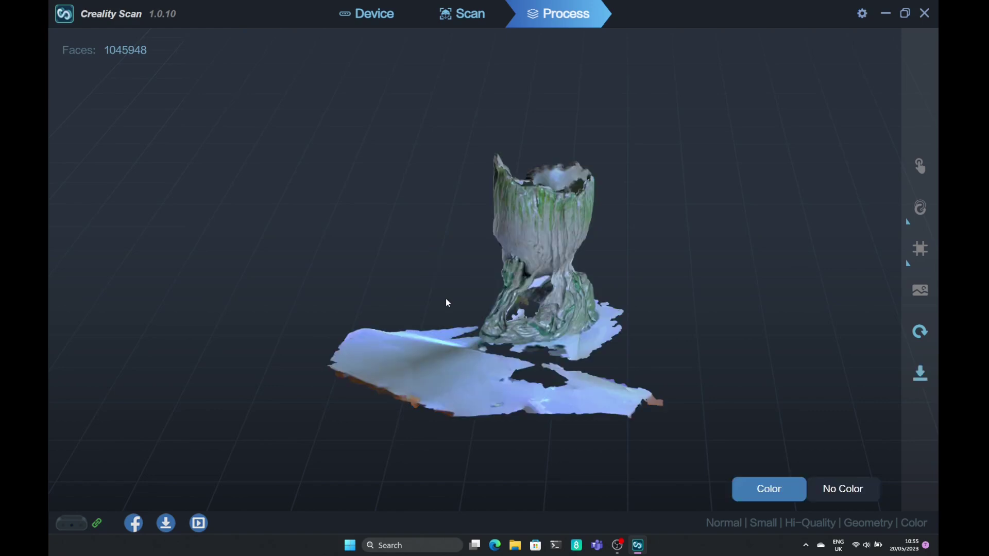
# Inspect the Groot mesh from its front, a lower angle and side with No Color view
pyautogui.moveTo(447, 303); pyautogui.dragTo(529, 271)
pyautogui.scroll(5, 492, 291)
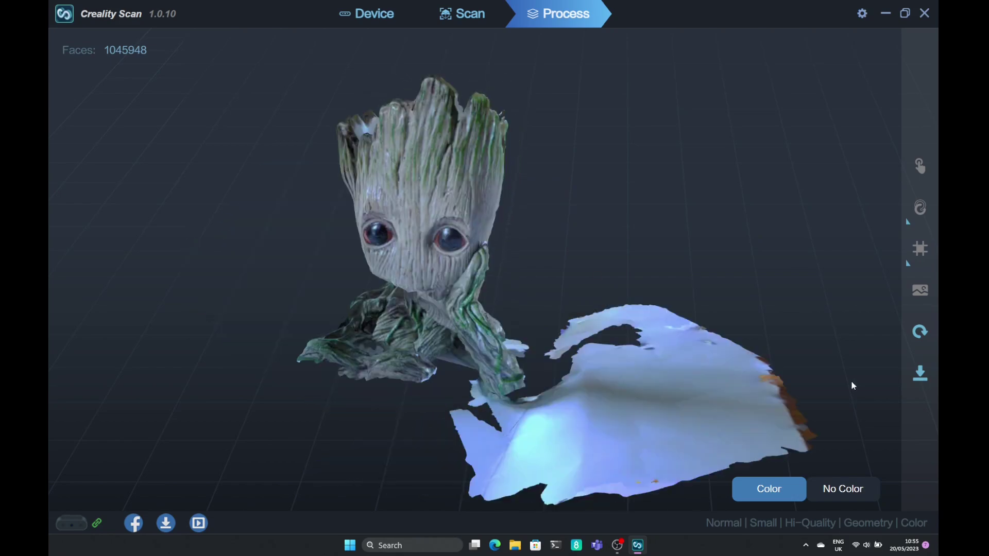
pyautogui.click(834, 492)
pyautogui.moveTo(463, 356); pyautogui.dragTo(570, 235)
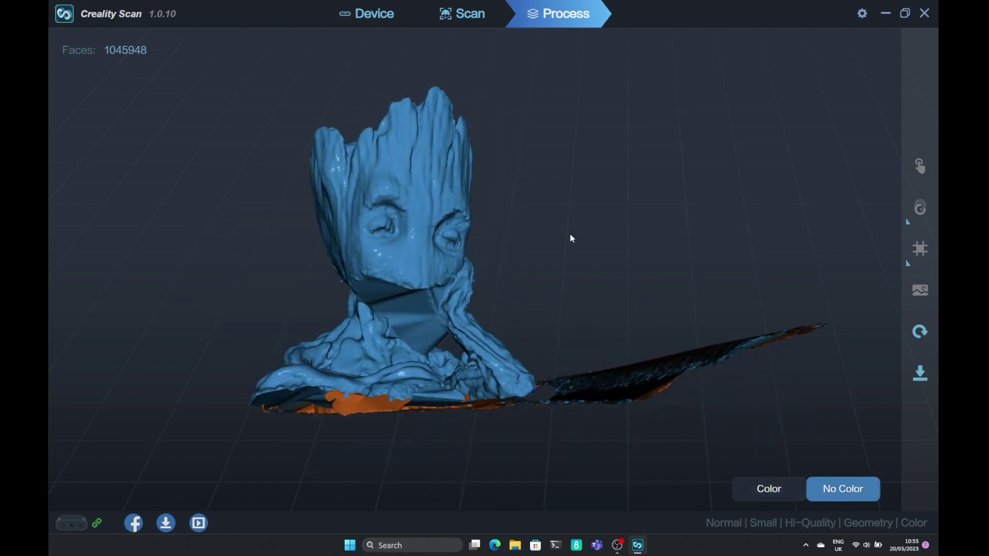
pyautogui.scroll(5, 421, 301)
pyautogui.moveTo(449, 205); pyautogui.dragTo(472, 117)
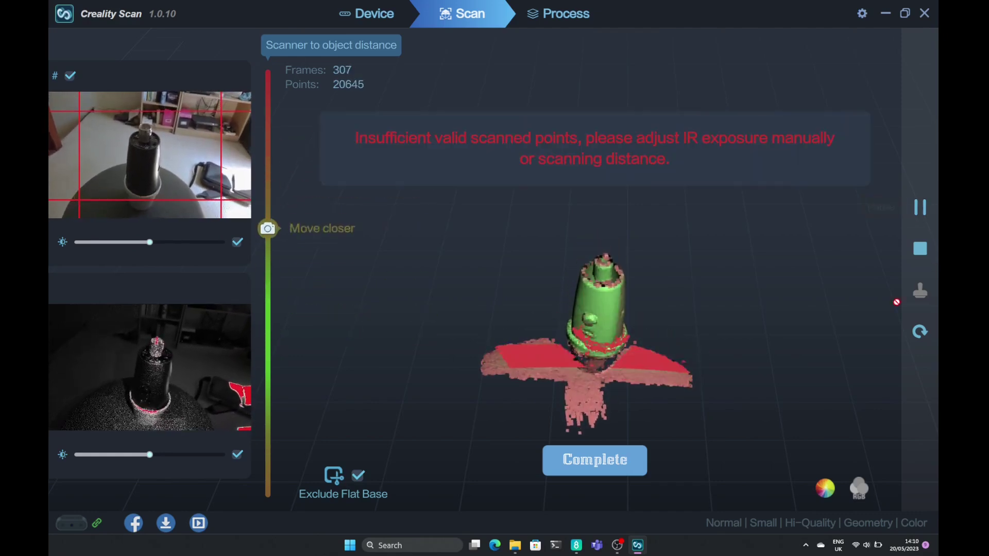
# End the microphone scan and tilt its point cloud for inspection
pyautogui.click(597, 460)
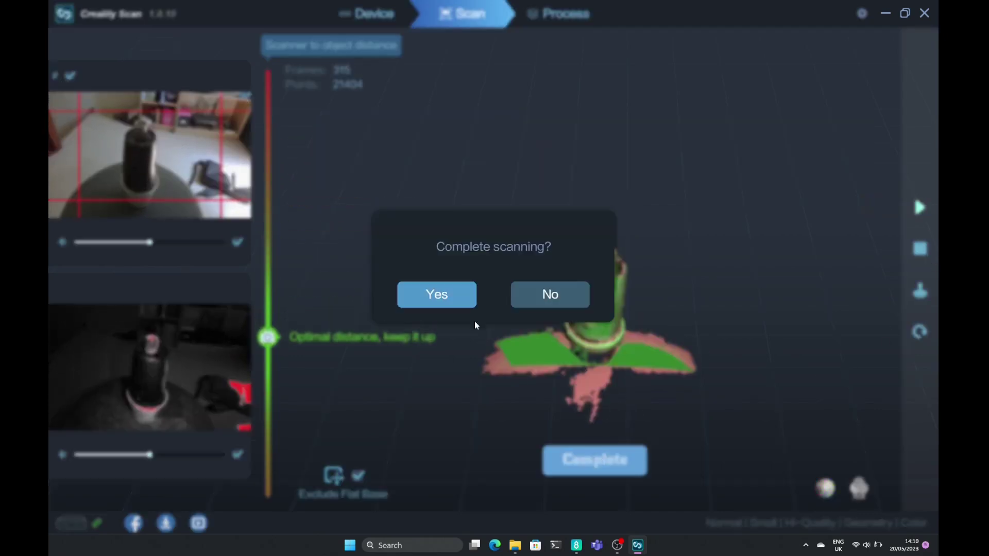
pyautogui.click(459, 293)
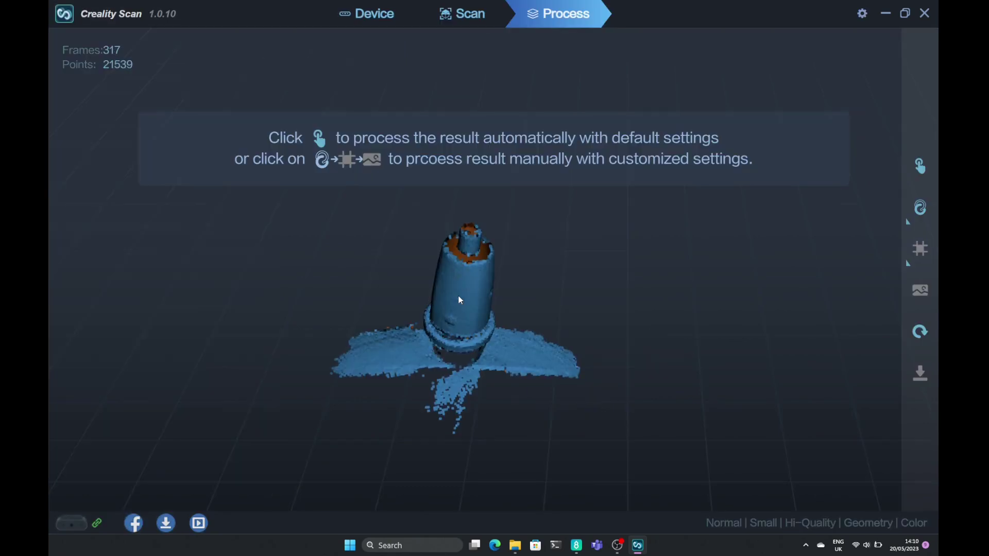
pyautogui.moveTo(505, 270); pyautogui.dragTo(475, 321)
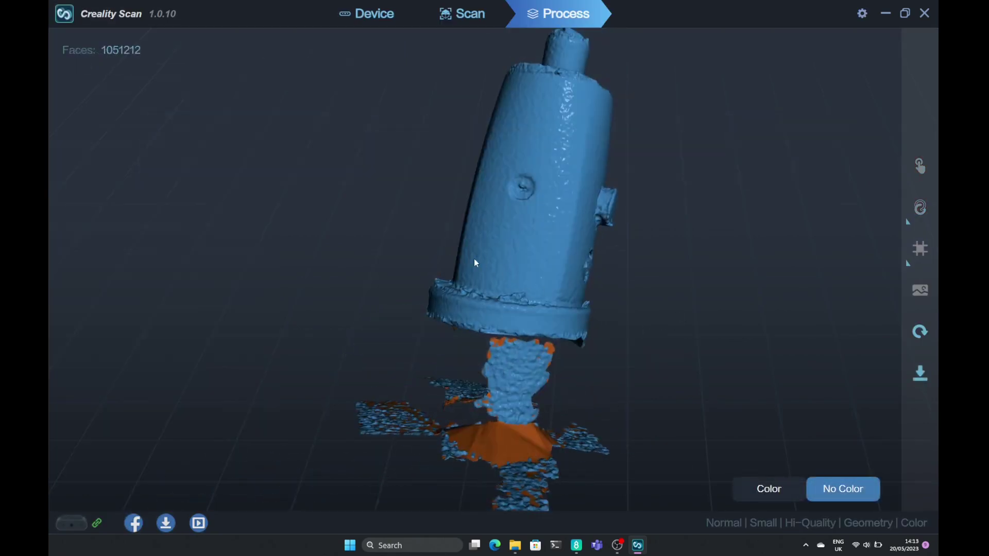
# View the microphone mesh upright, check its top and base, then open Save As with Ctrl+S
pyautogui.moveTo(475, 263); pyautogui.dragTo(728, 326)
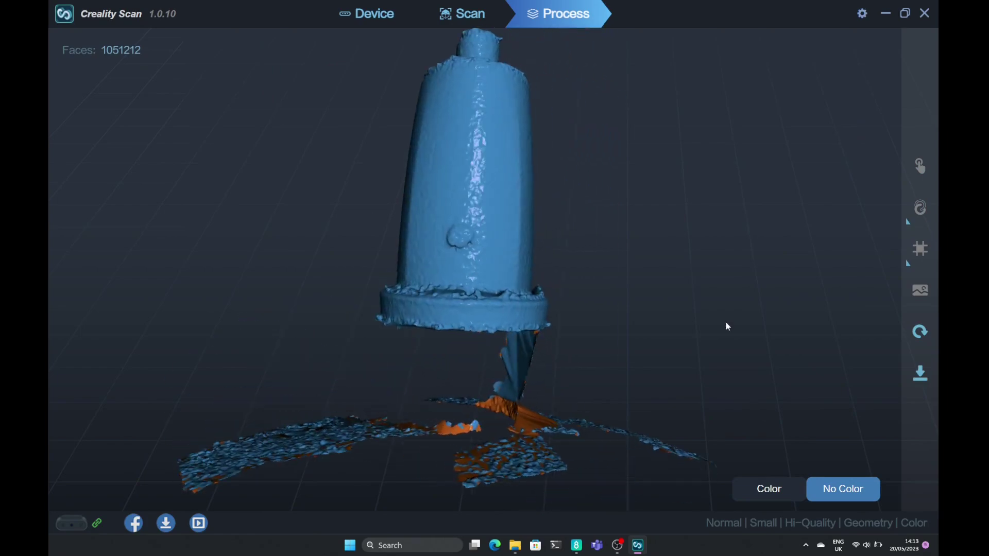
pyautogui.moveTo(519, 266); pyautogui.dragTo(459, 205)
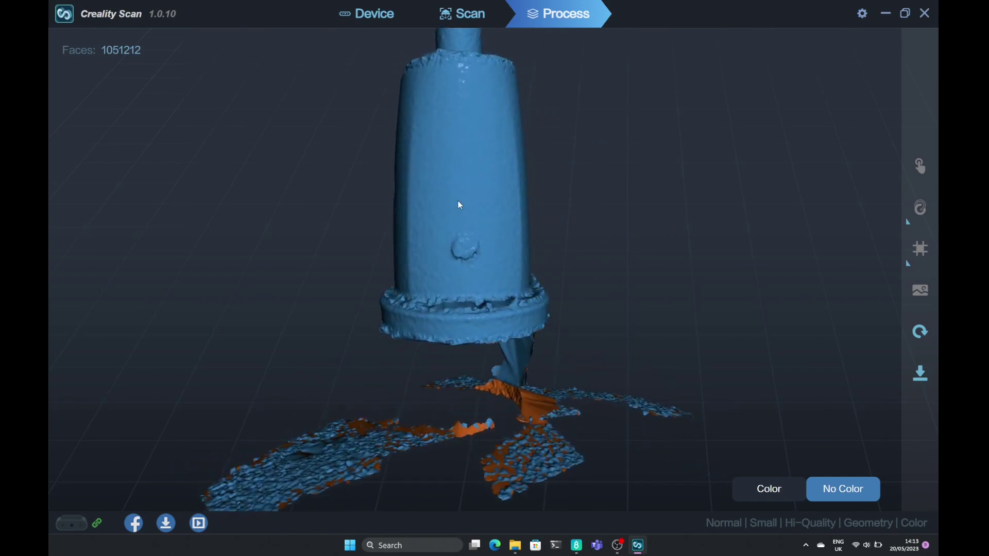
pyautogui.hotkey('ctrl', 's')
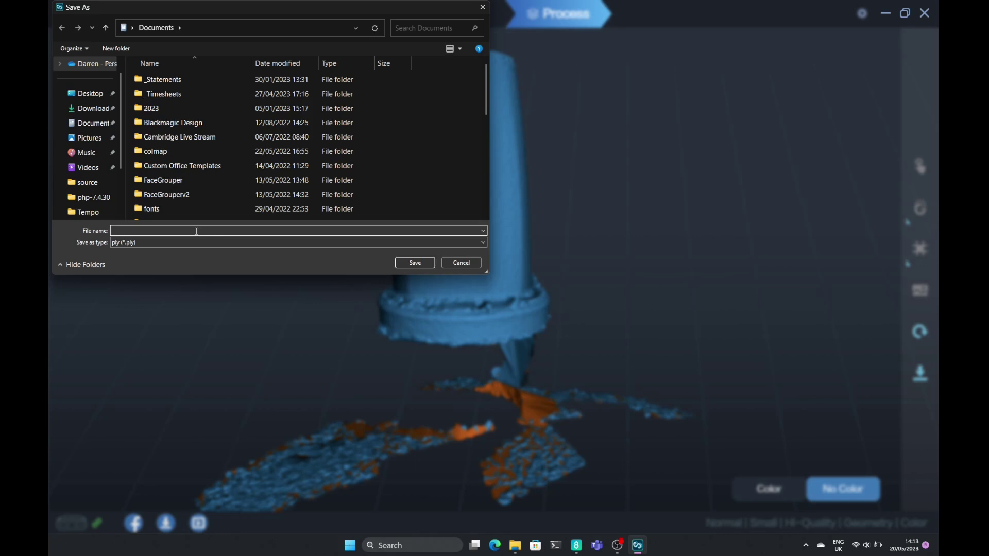
# Export the microphone mesh to Documents under the name mic5
pyautogui.write('mic')
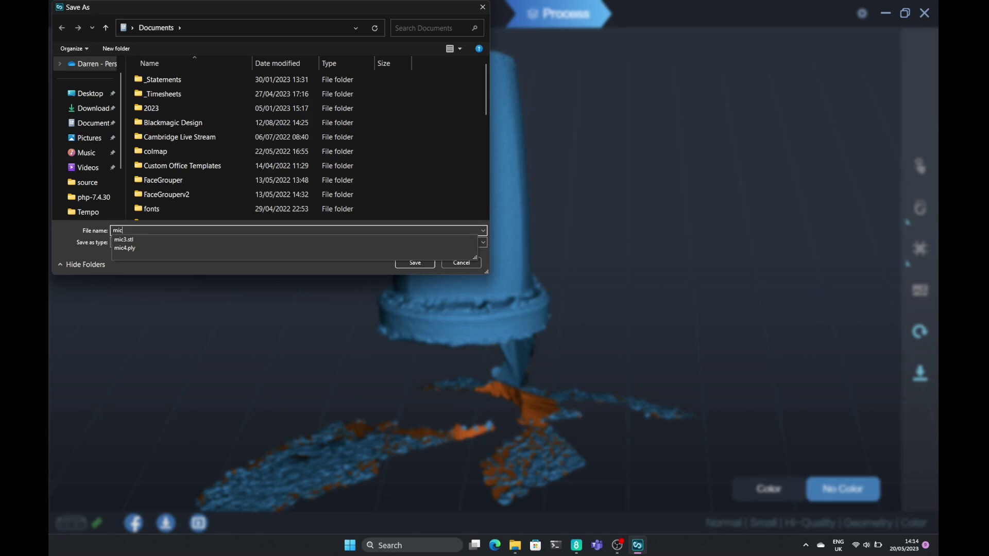
pyautogui.write('5.stl')
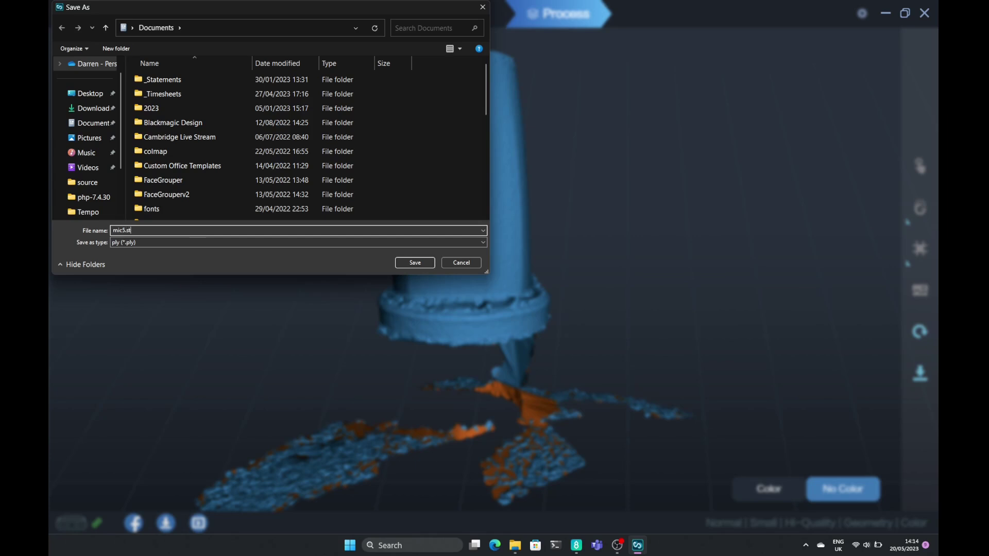
pyautogui.click(421, 263)
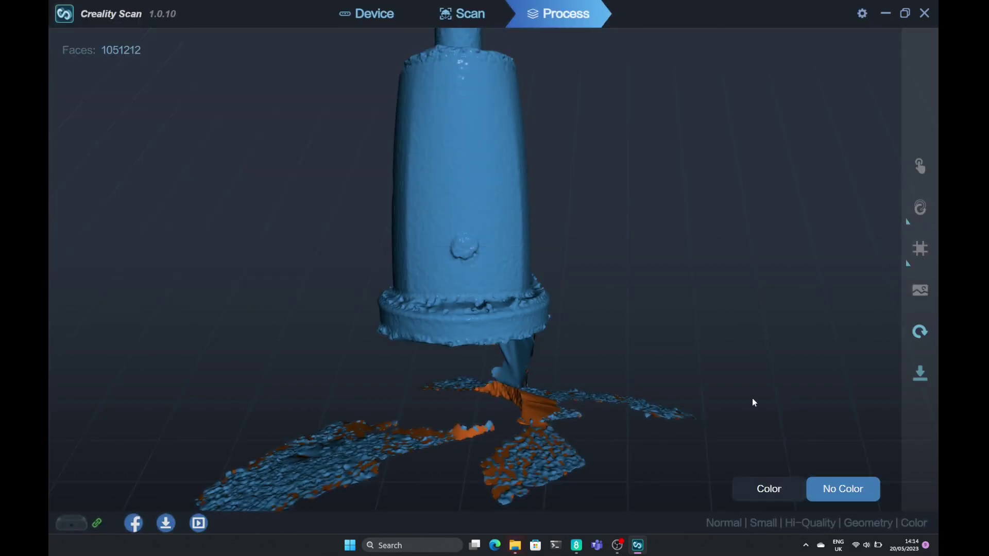